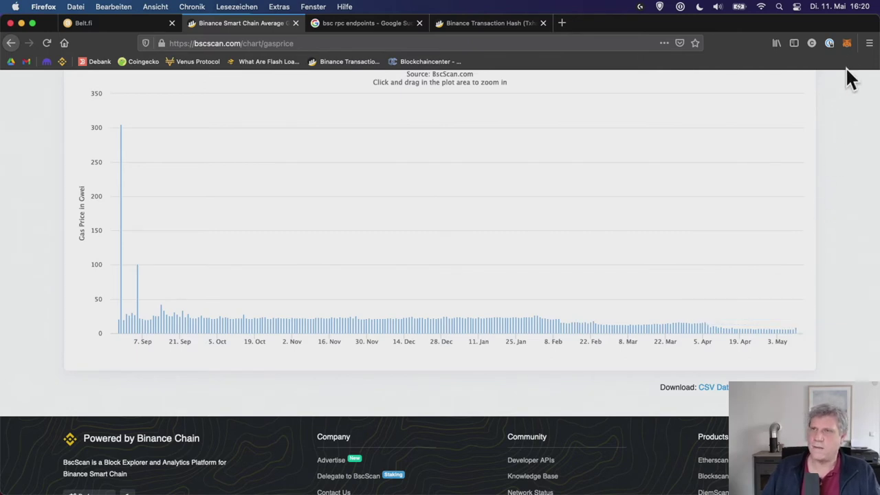
Speed up the pending belt.fi Withdraw transaction in MetaMask with a custom gas price of 10 Gwei.
click(847, 41)
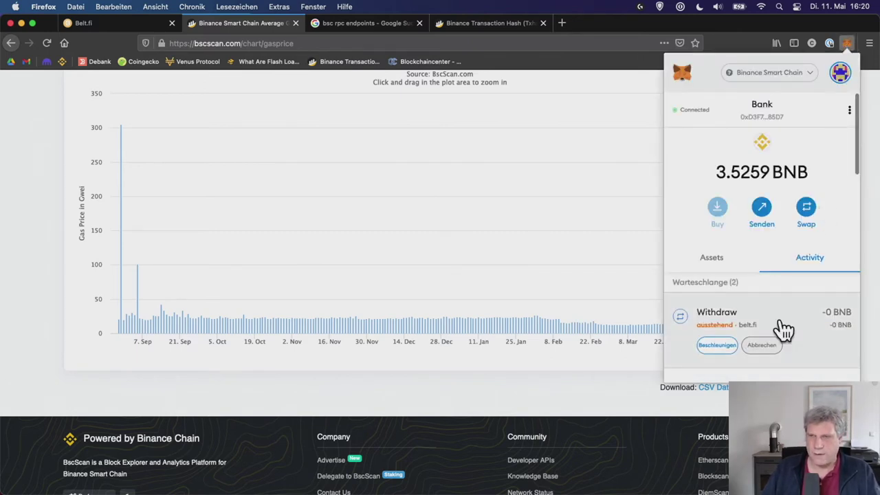
click(710, 345)
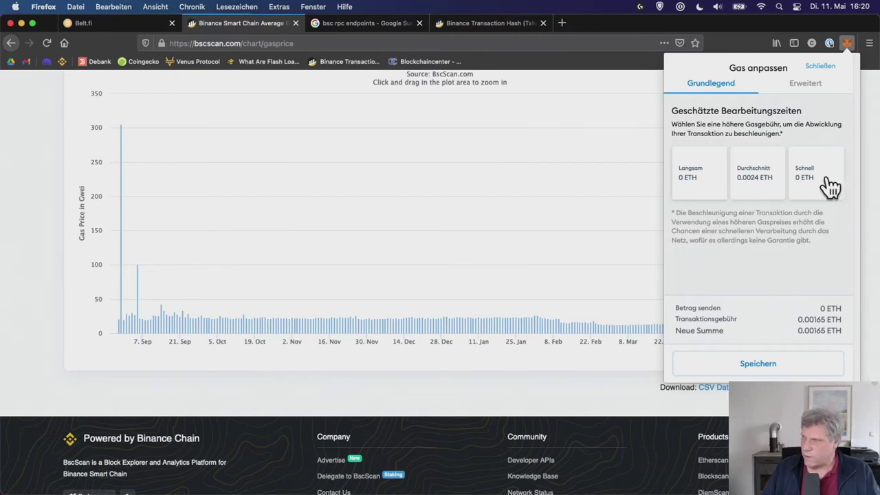
click(806, 84)
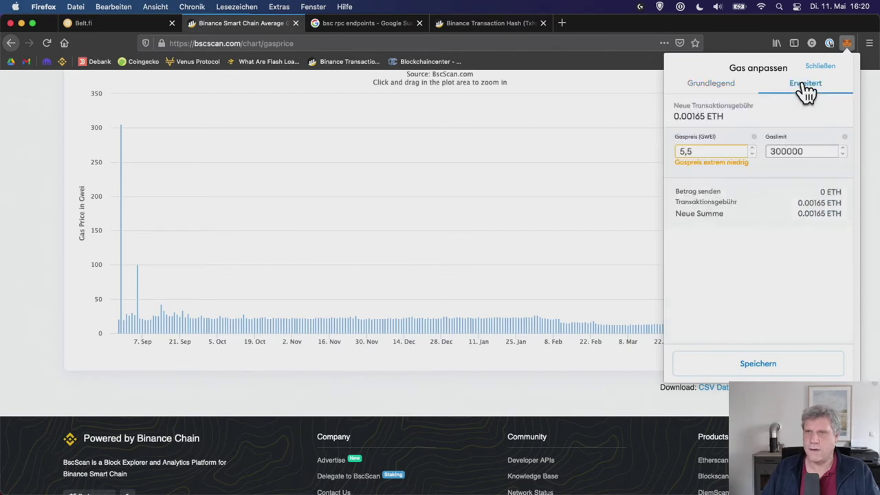
double_click(705, 153)
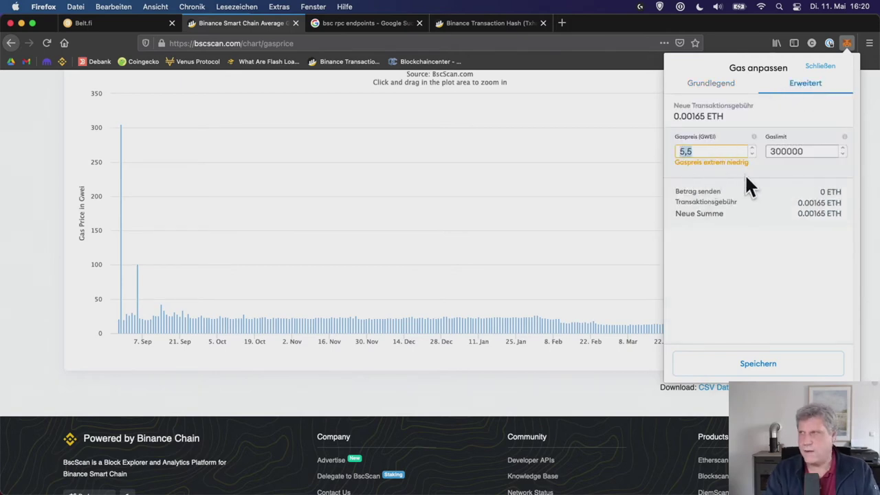
text(10)
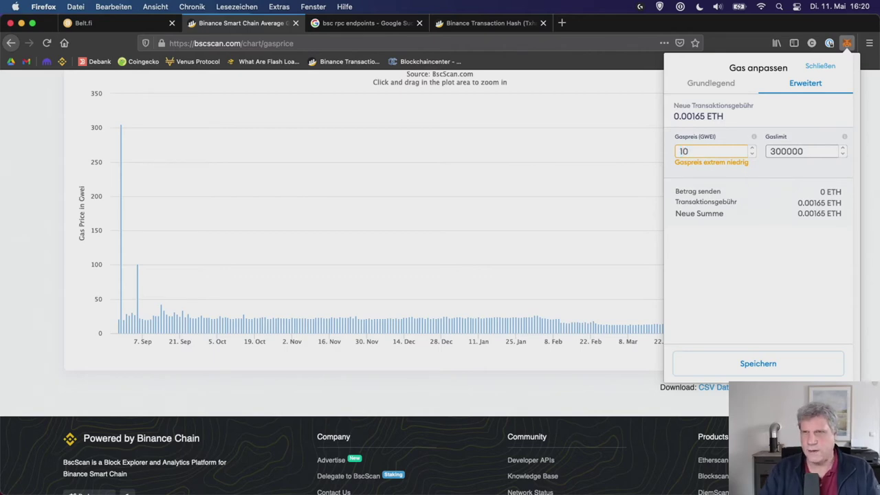
click(795, 364)
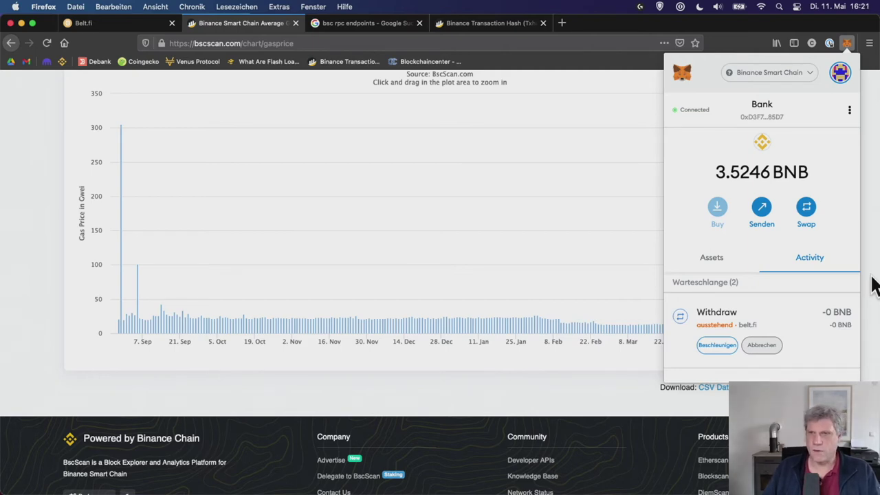
View the Withdraw transaction on BscScan and speed it up again with a gas price of 50 Gwei.
click(836, 315)
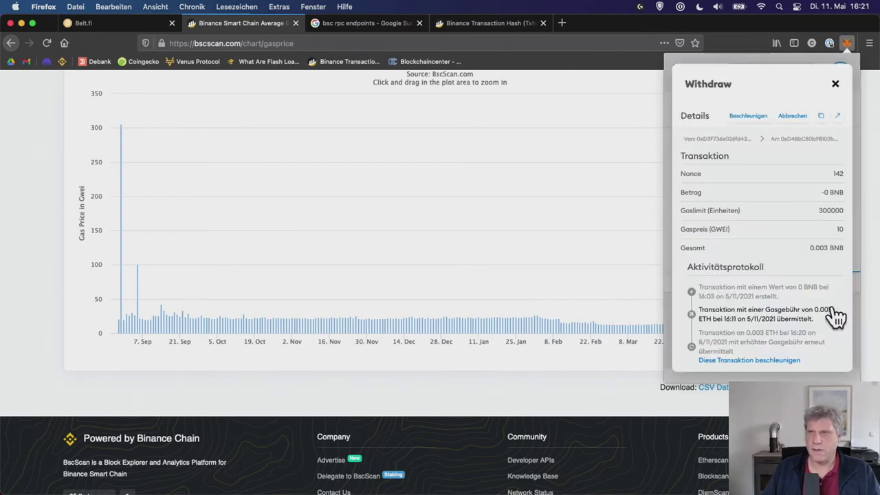
click(840, 115)
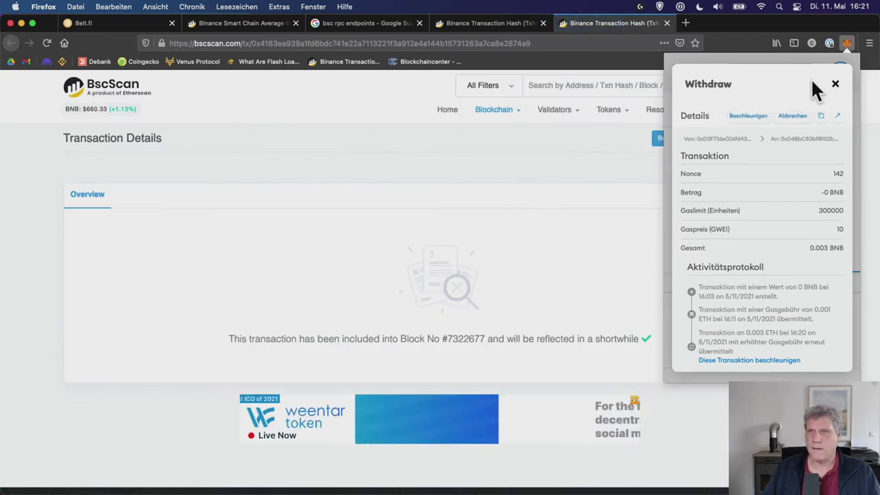
click(751, 116)
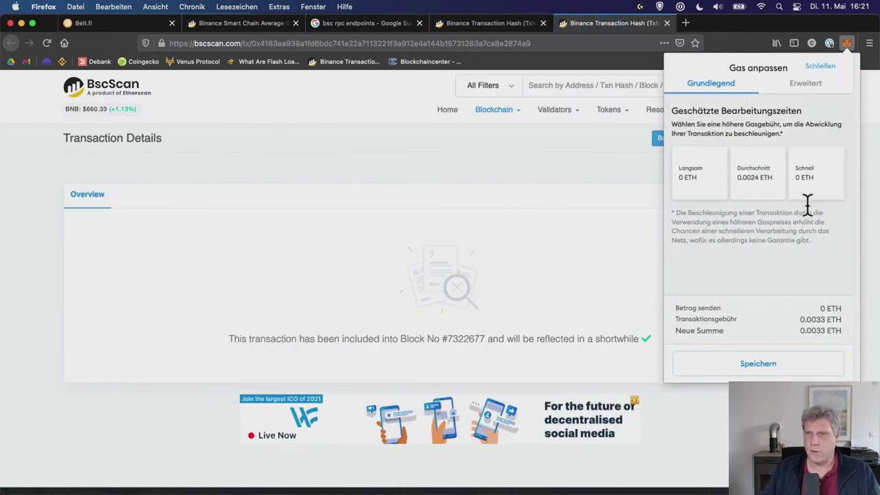
click(802, 83)
double_click(708, 152)
text(50)
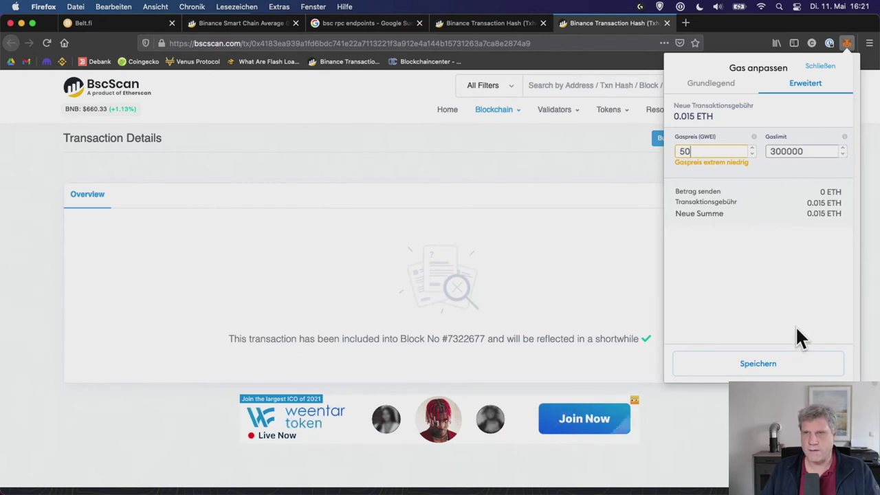
click(784, 367)
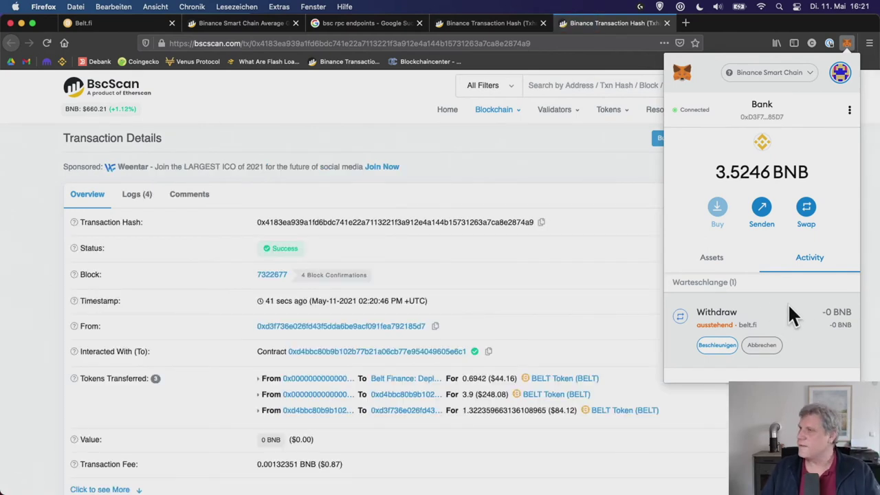
Examine the transaction fee in the BscScan transaction details and close both transaction pages.
scroll(381, 433, down, 2)
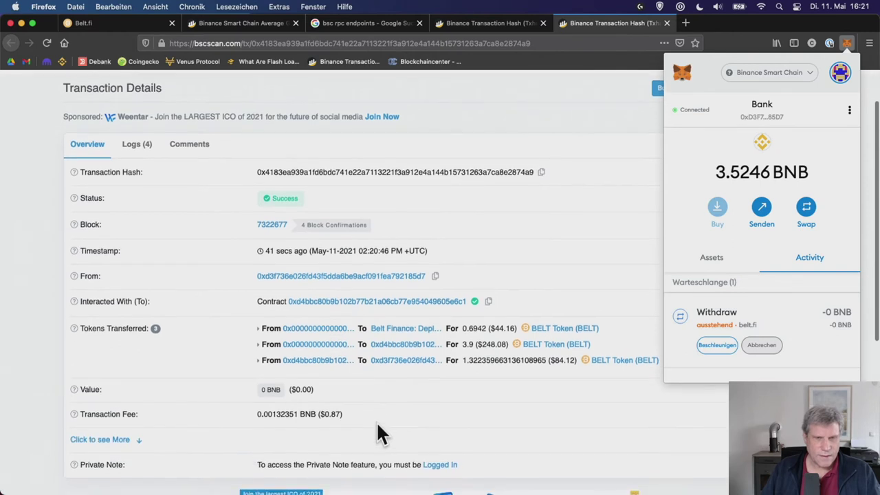
mouse_move(289, 420)
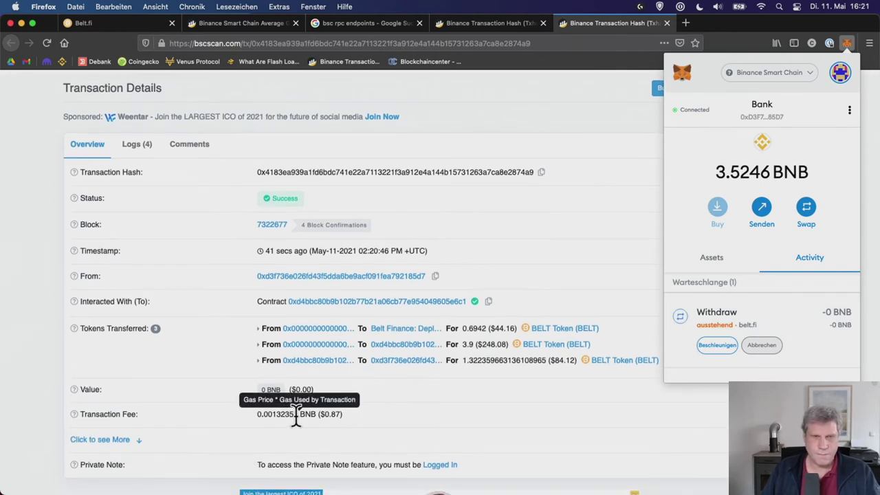
click(424, 420)
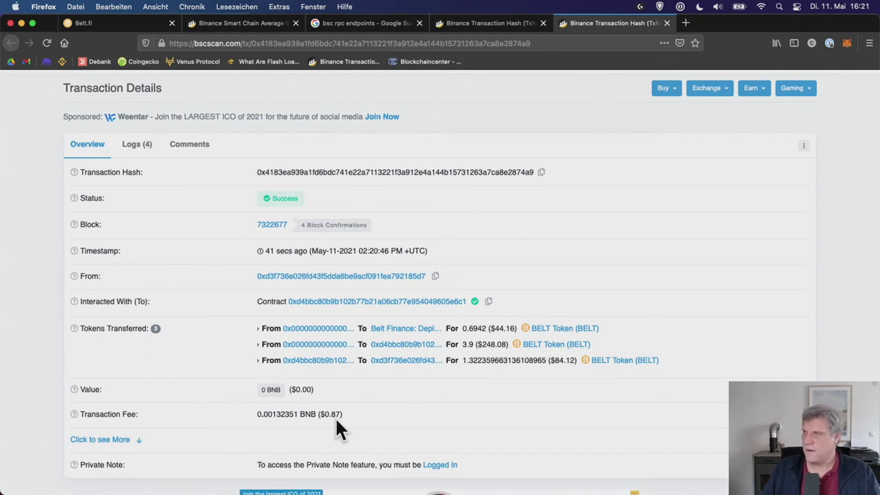
click(670, 22)
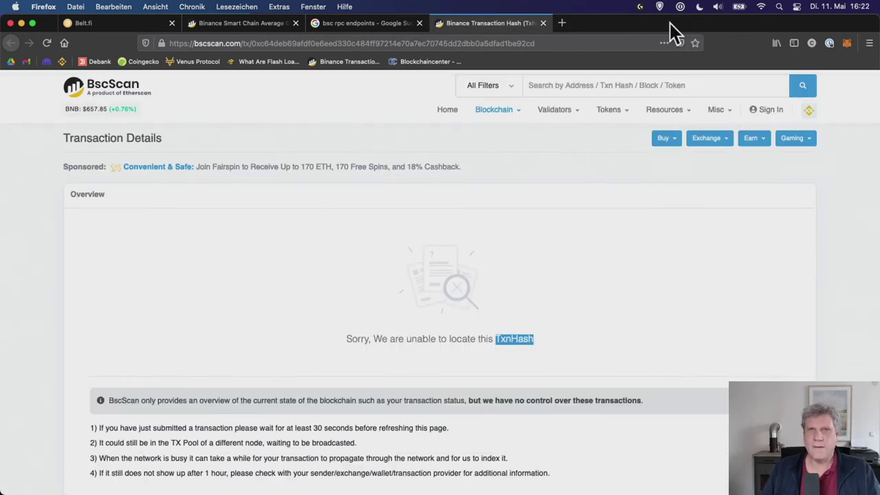
click(543, 22)
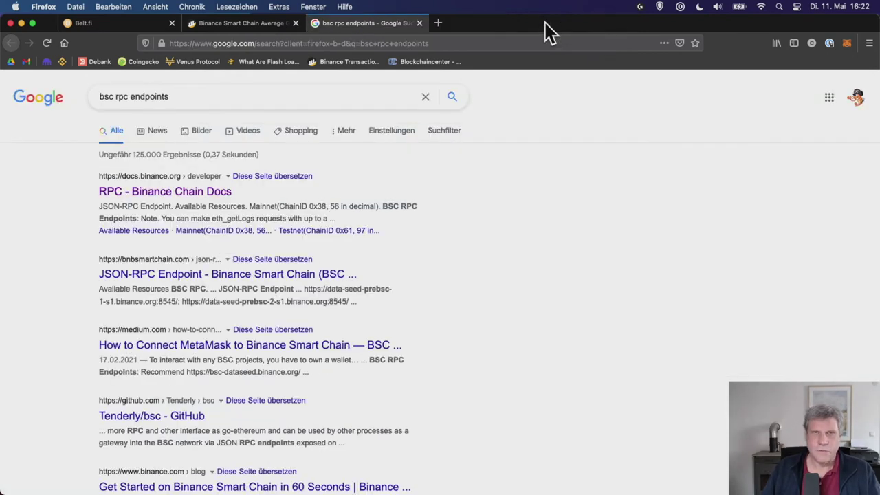
Go to debank.com, open the connected wallet's profile and examine the gas price indicator.
click(507, 40)
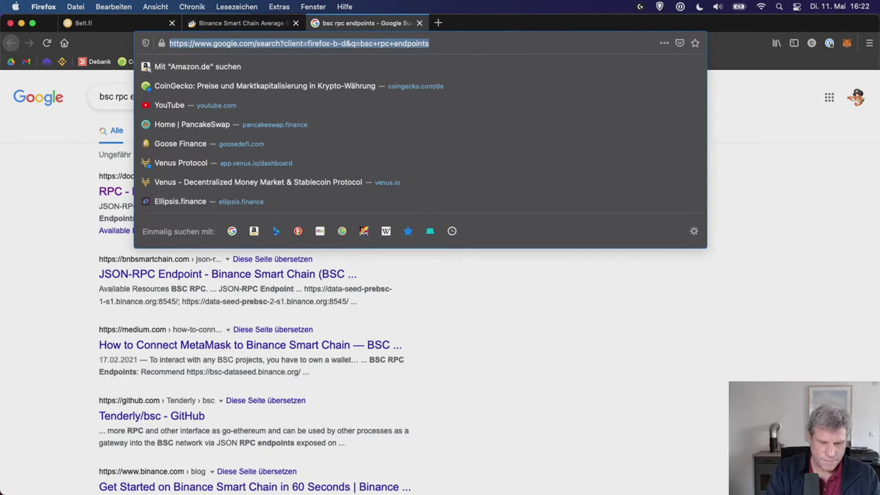
text(debank.com)
key(Return)
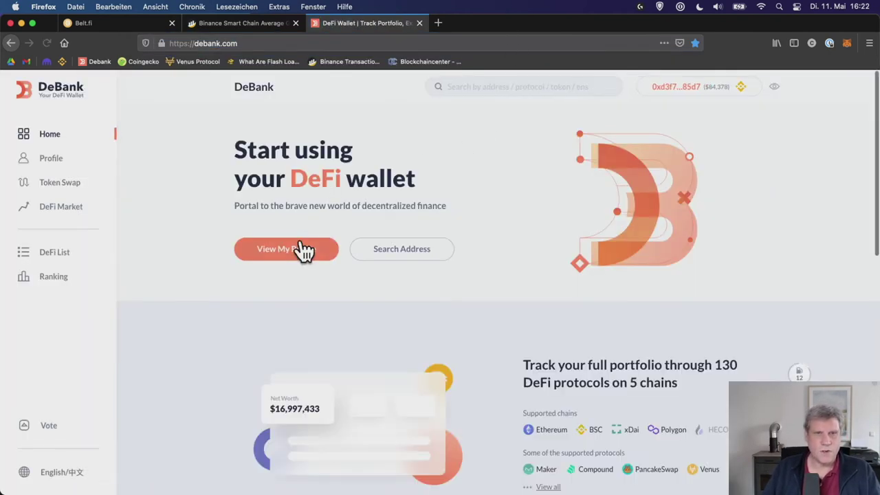
click(305, 249)
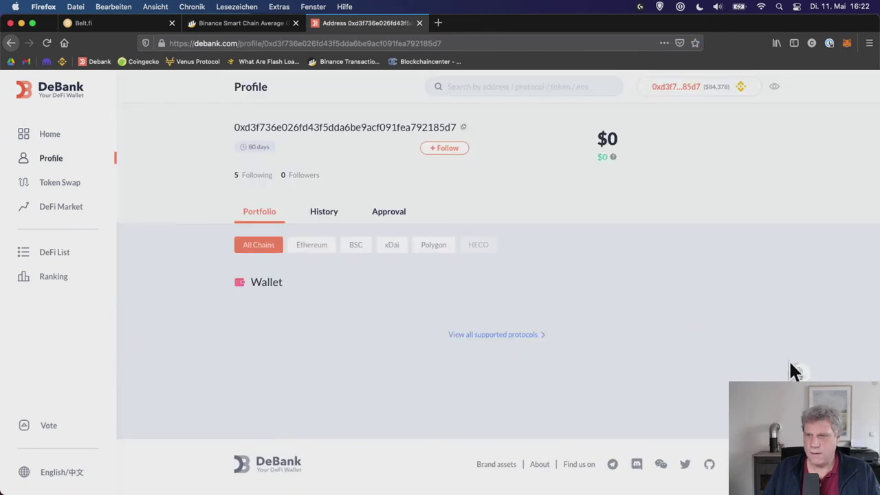
mouse_move(799, 367)
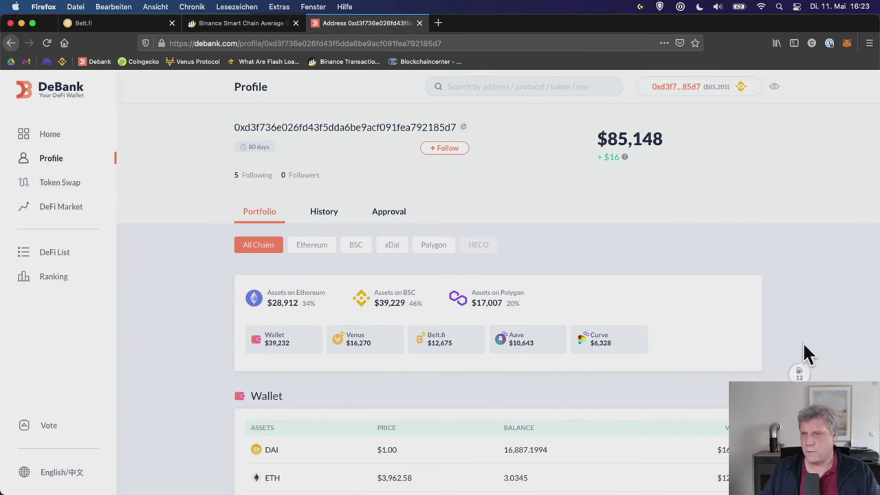
mouse_move(800, 371)
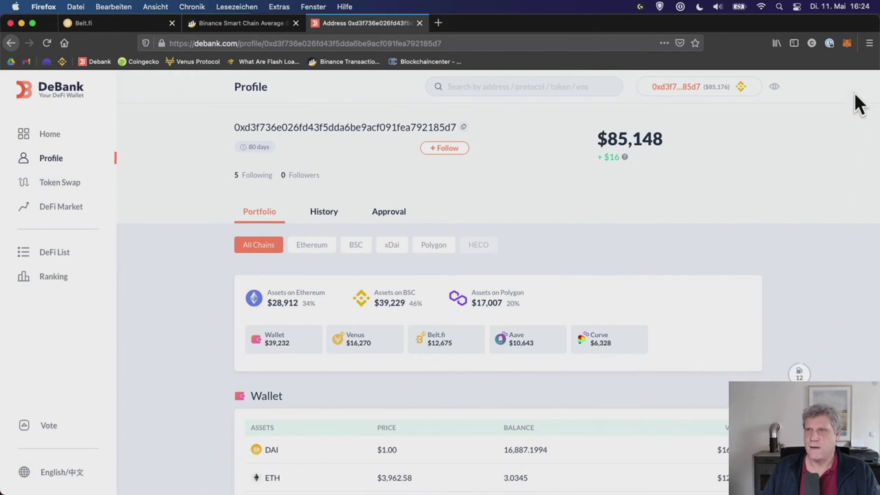
Request cancellation of the remaining pending Withdraw transaction in MetaMask and check the wallet's assets.
click(848, 43)
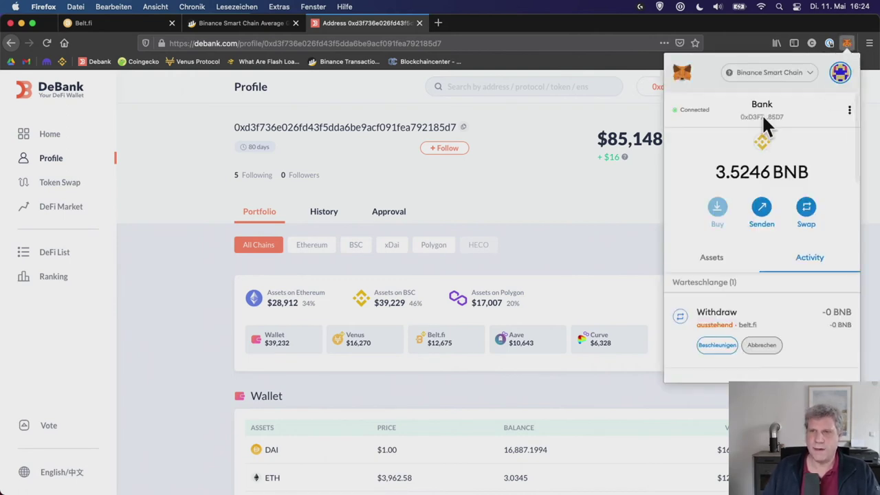
click(767, 346)
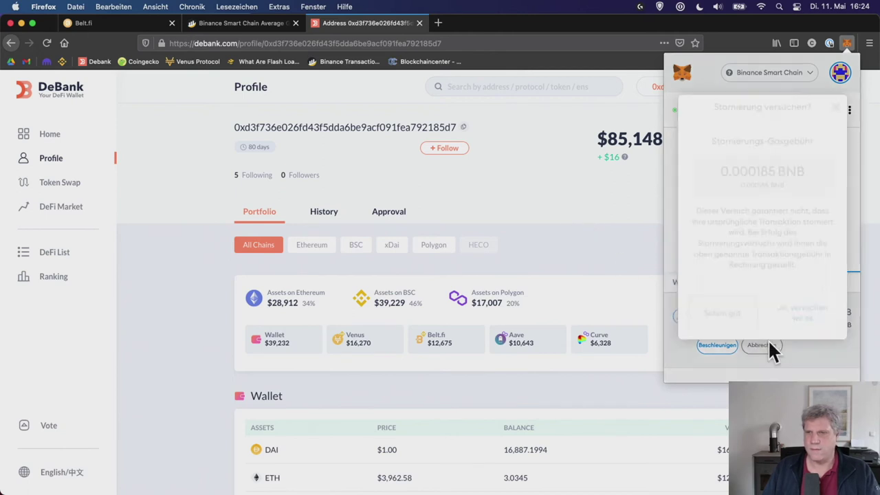
click(802, 313)
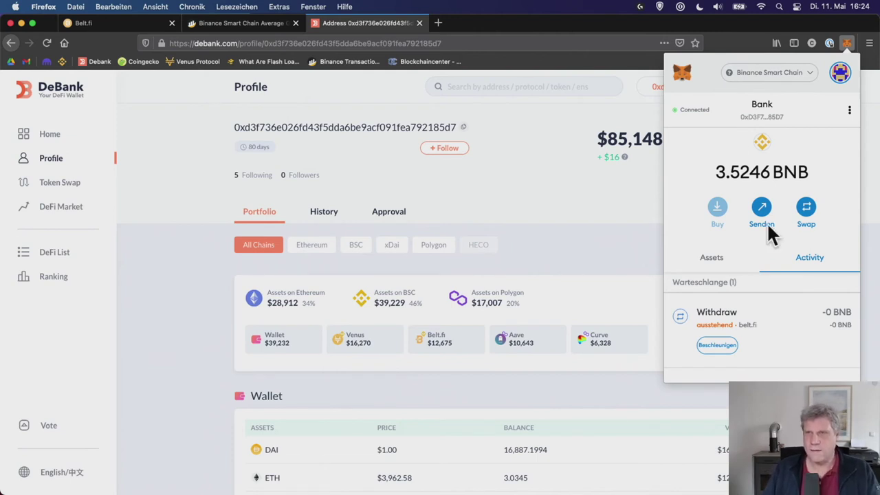
click(723, 265)
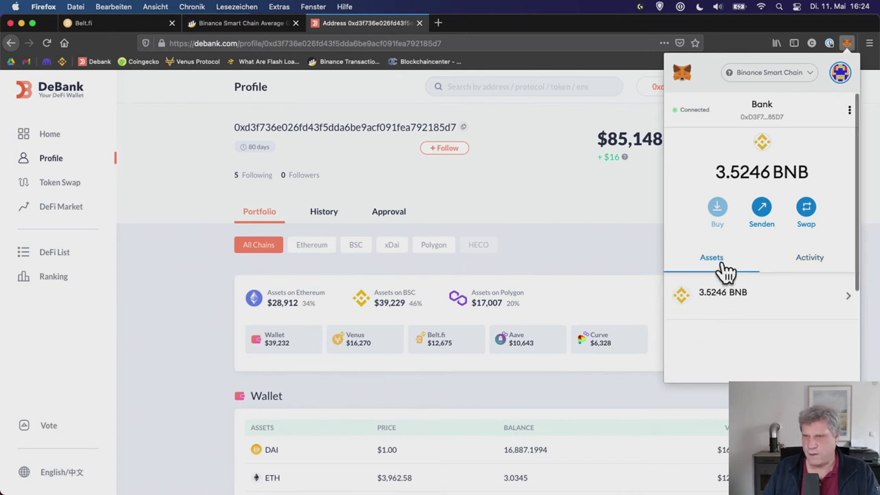
click(603, 273)
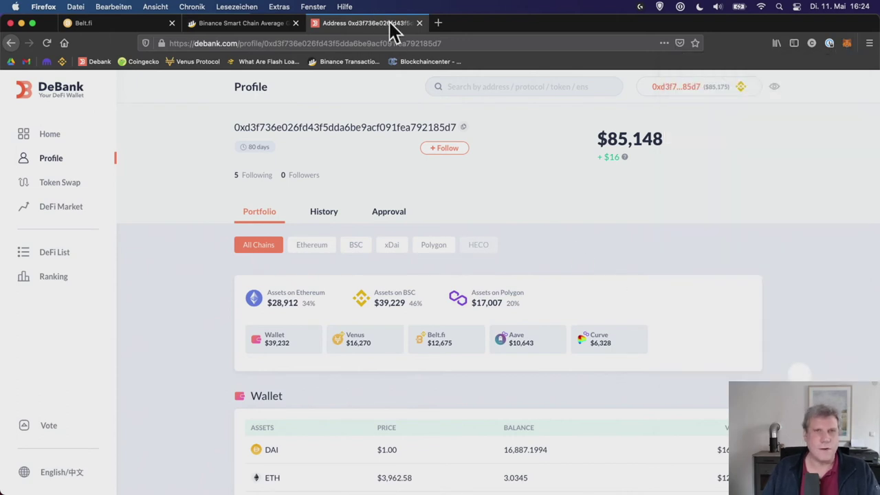
click(427, 43)
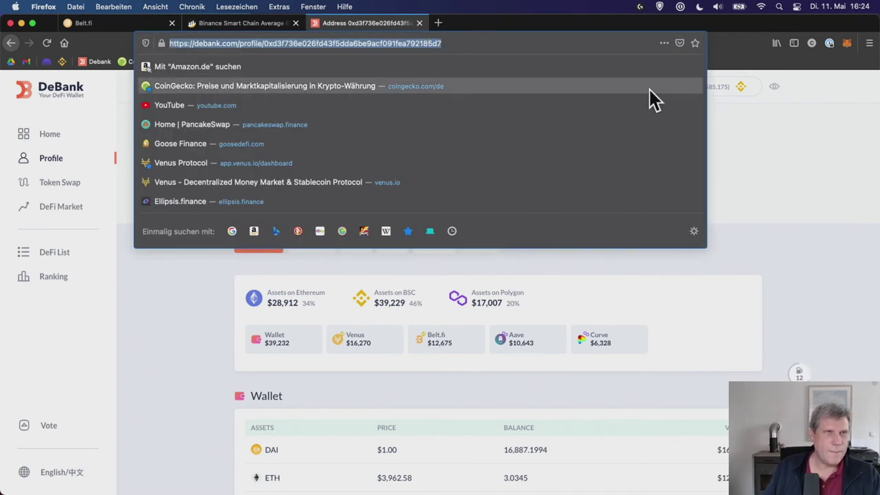
Harvest the earned BELT from the 4Belt pool on Belt.fi, confirming the transaction with a gas price of 20 Gwei.
click(89, 22)
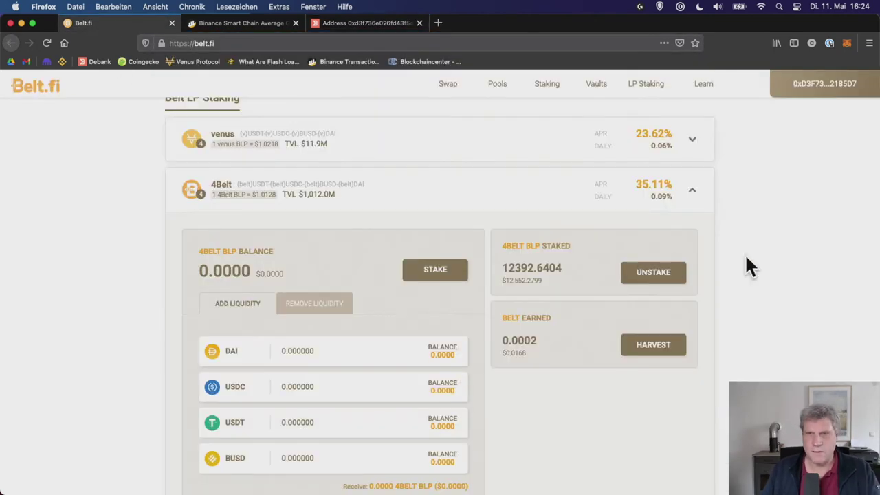
scroll(731, 295, down, 2)
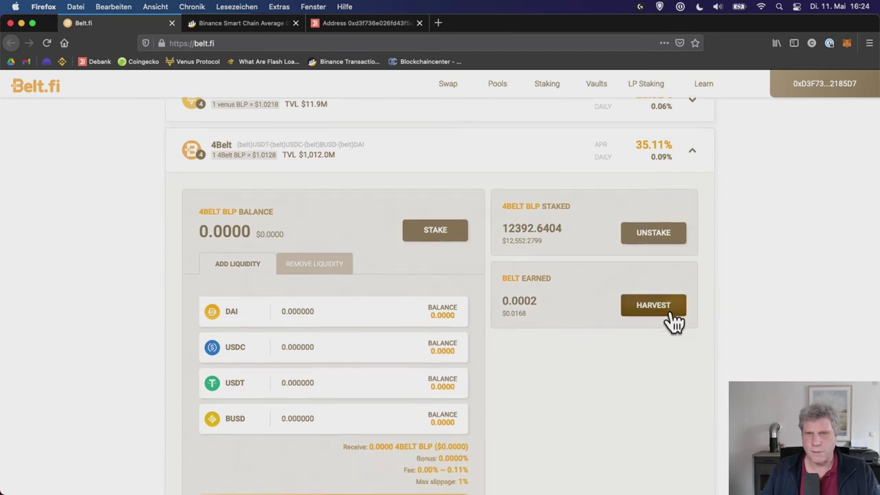
click(674, 320)
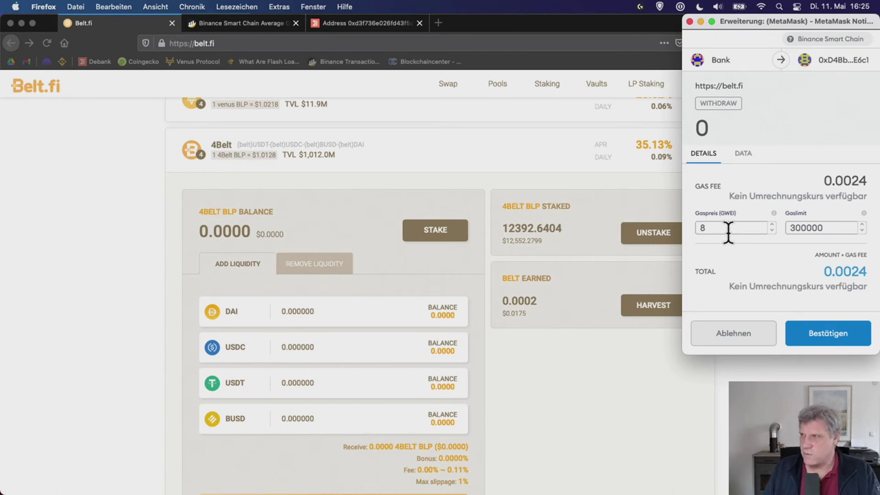
double_click(728, 232)
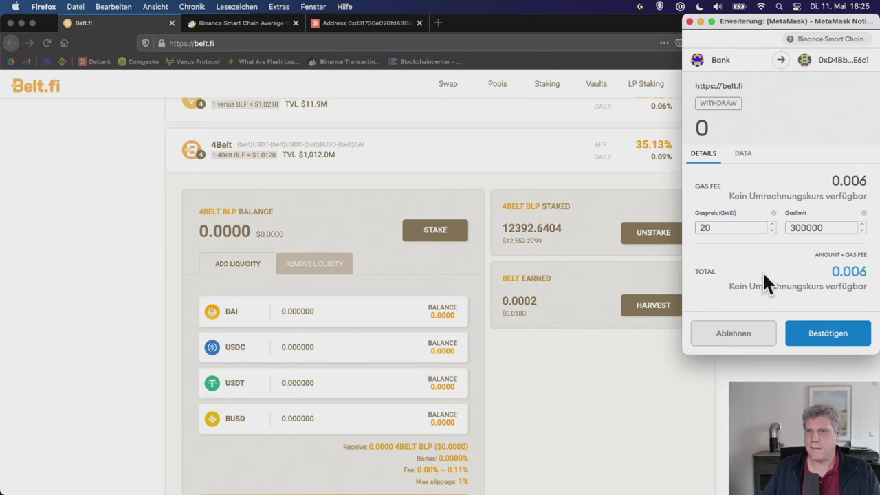
click(810, 334)
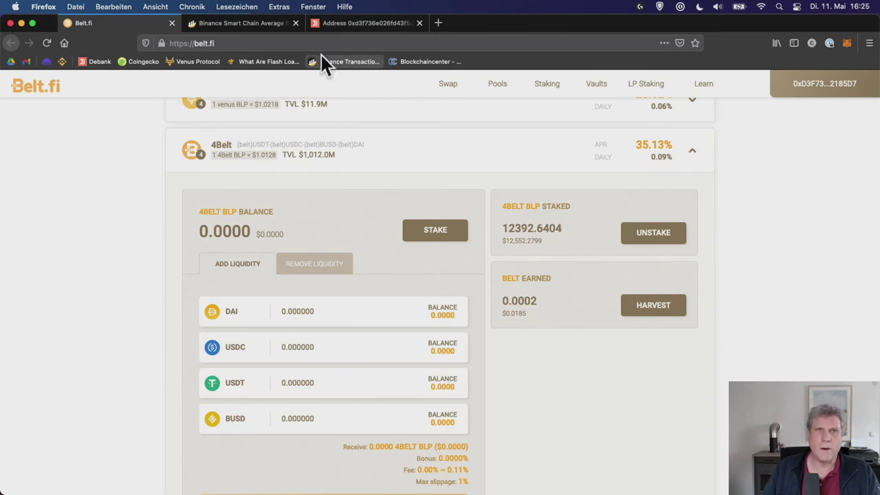
Revisit the DeBank profile and review BscScan's Binance Smart Chain average gas price chart.
click(352, 23)
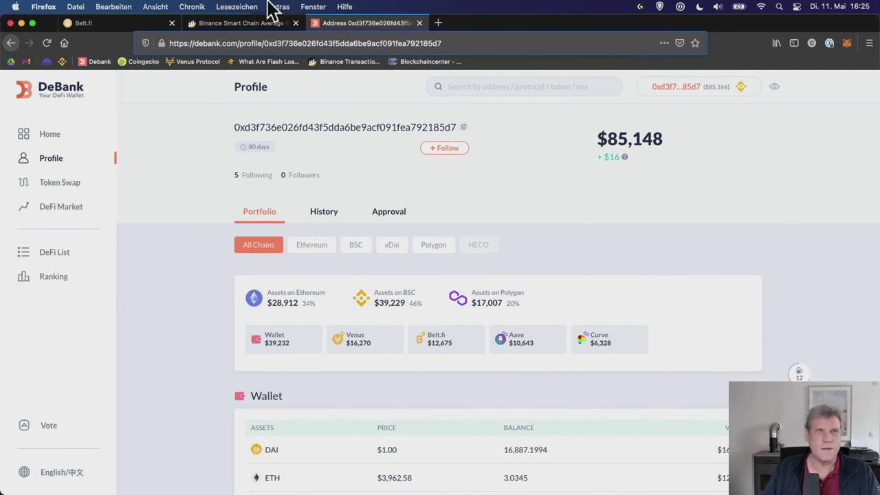
click(258, 21)
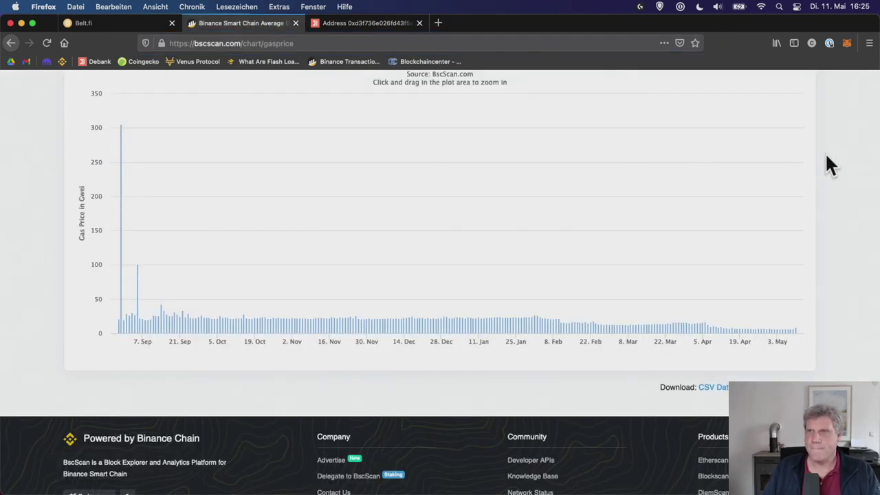
scroll(822, 150, up, 3)
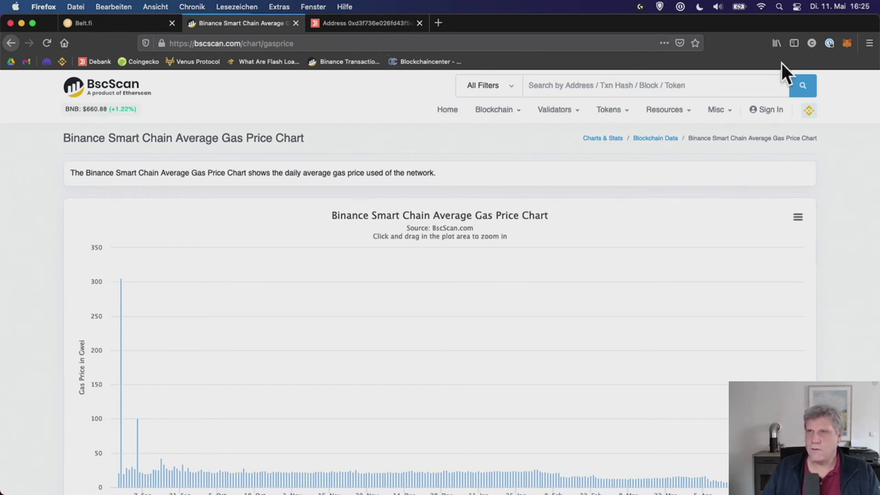
Open MetaMask's settings, view the configured networks under Netzwerke and return to the settings overview.
click(848, 43)
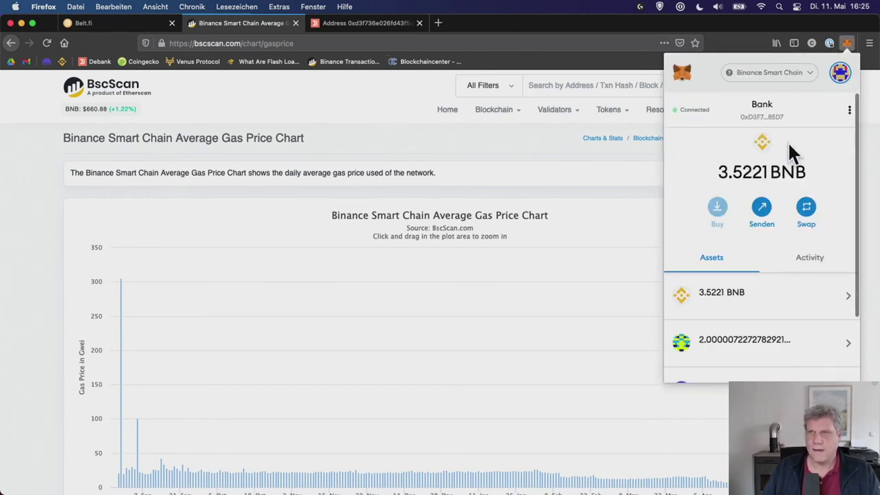
click(840, 73)
scroll(775, 234, down, 1)
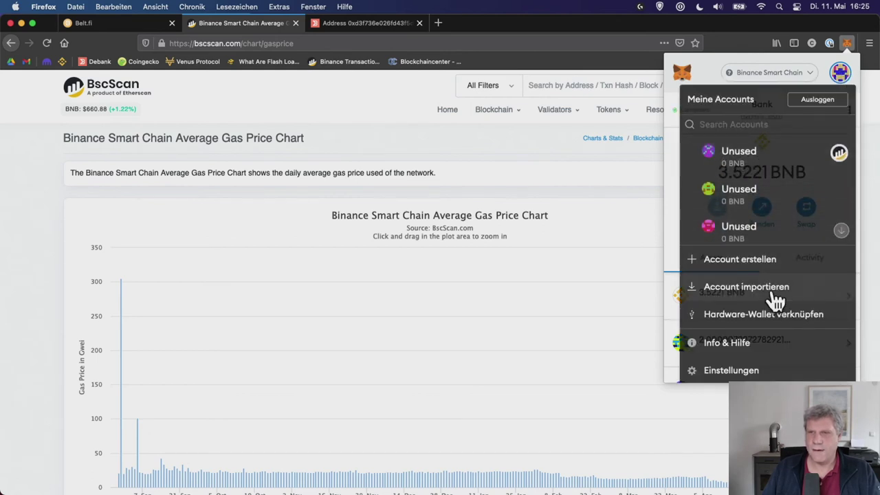
click(765, 374)
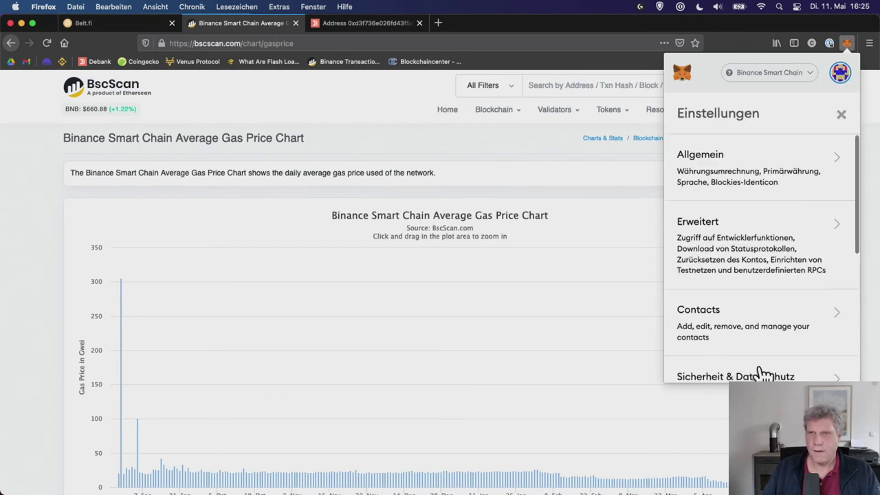
scroll(780, 255, down, 3)
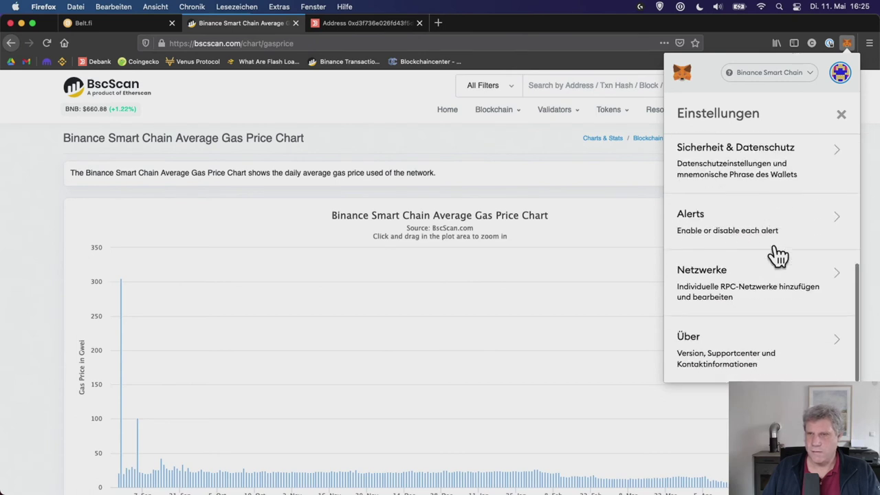
click(746, 285)
click(685, 116)
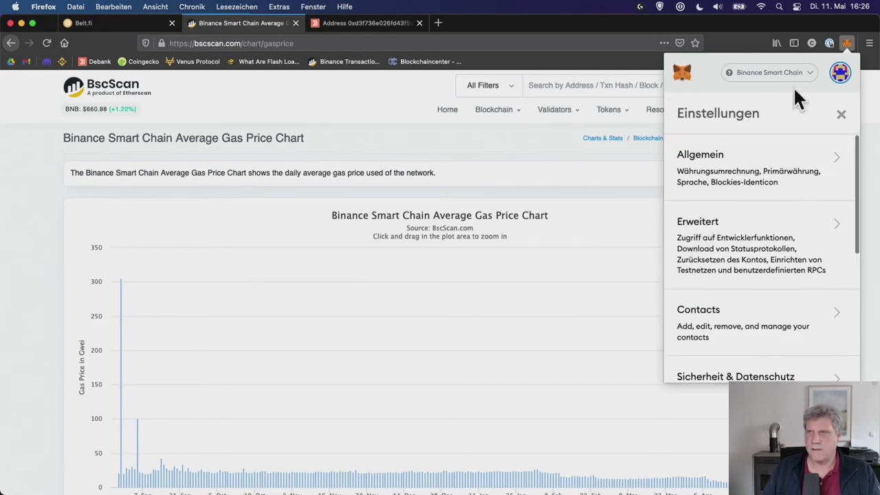
click(840, 73)
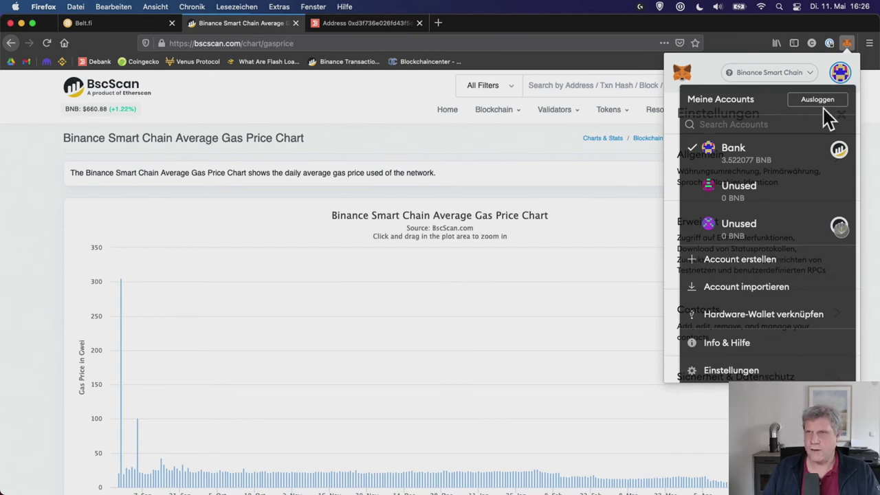
click(841, 77)
click(847, 43)
click(847, 43)
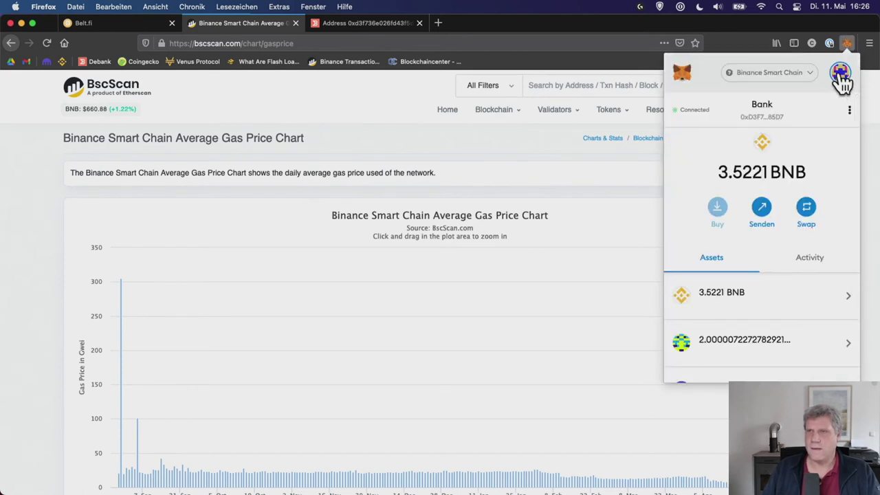
Open the Binance Smart Chain entry in MetaMask's network settings and select its entire RPC URL.
click(841, 76)
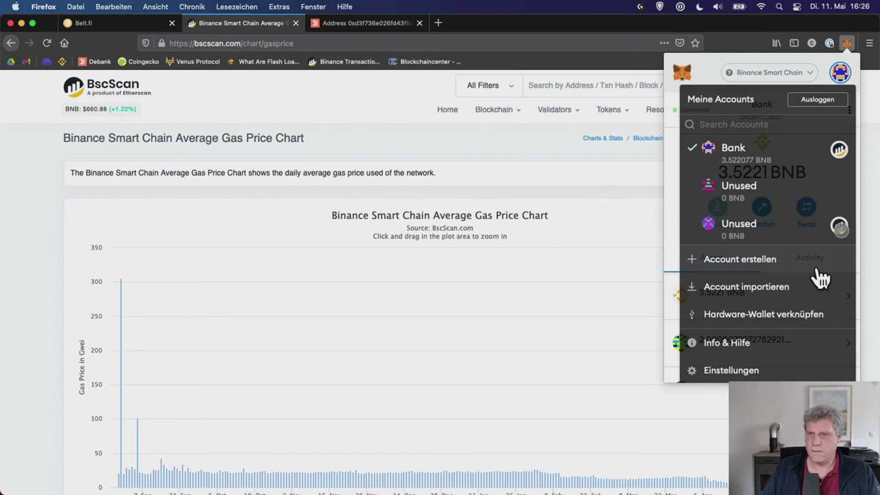
click(783, 371)
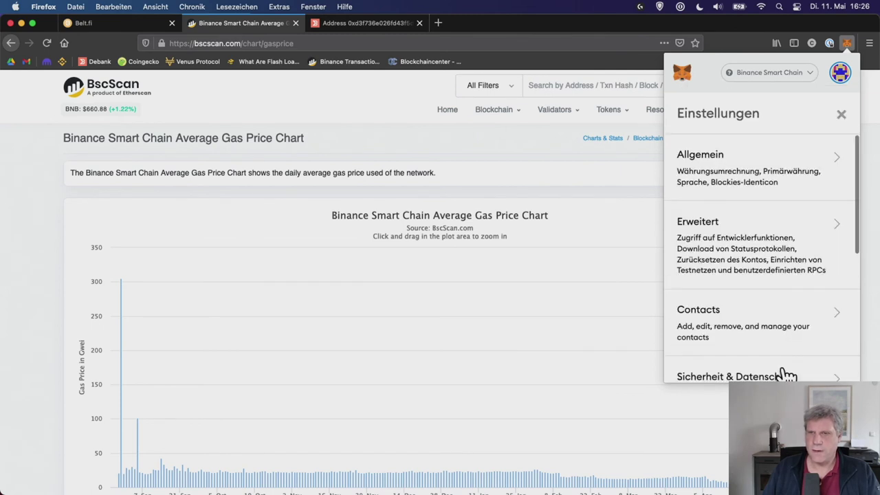
scroll(784, 369, down, 7)
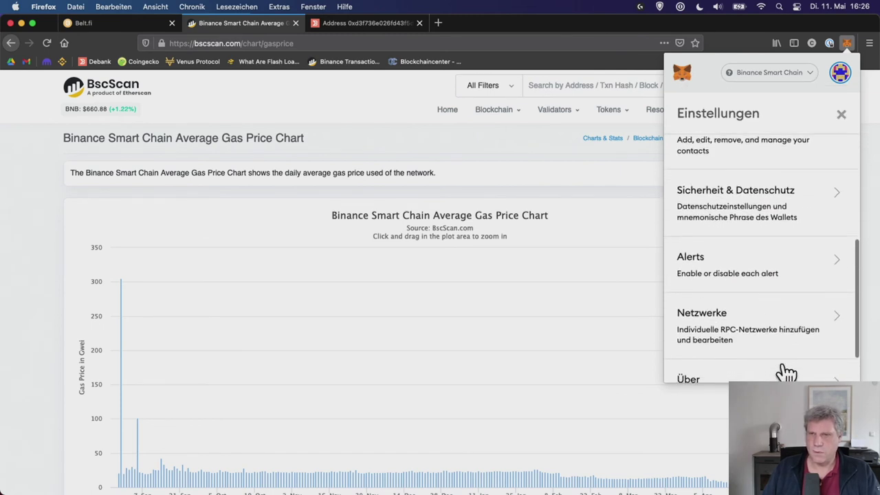
click(798, 297)
scroll(795, 306, down, 3)
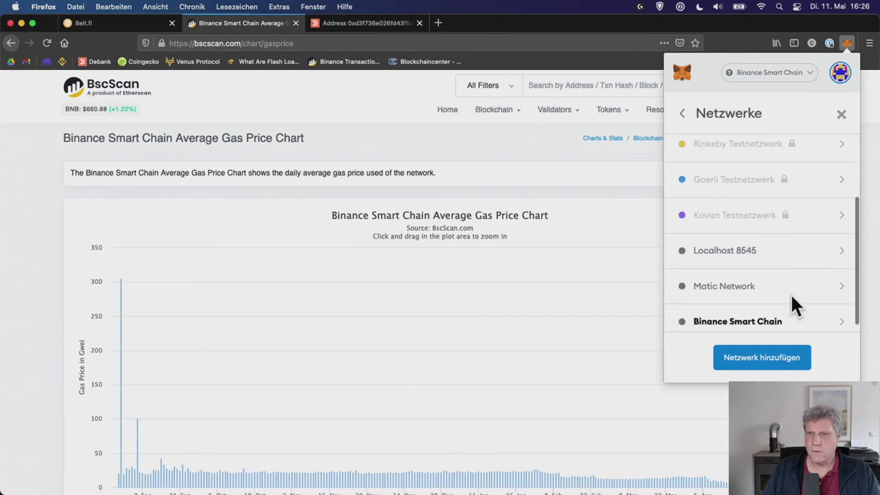
click(737, 315)
click(757, 271)
key(super+a)
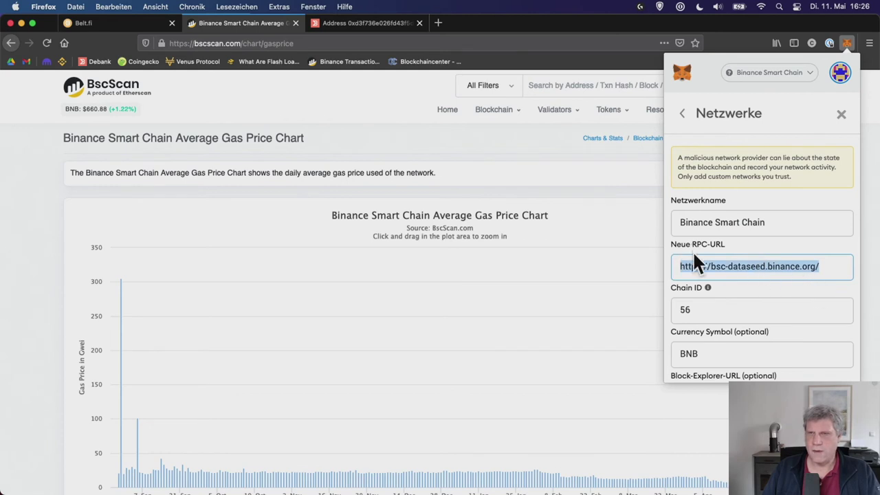